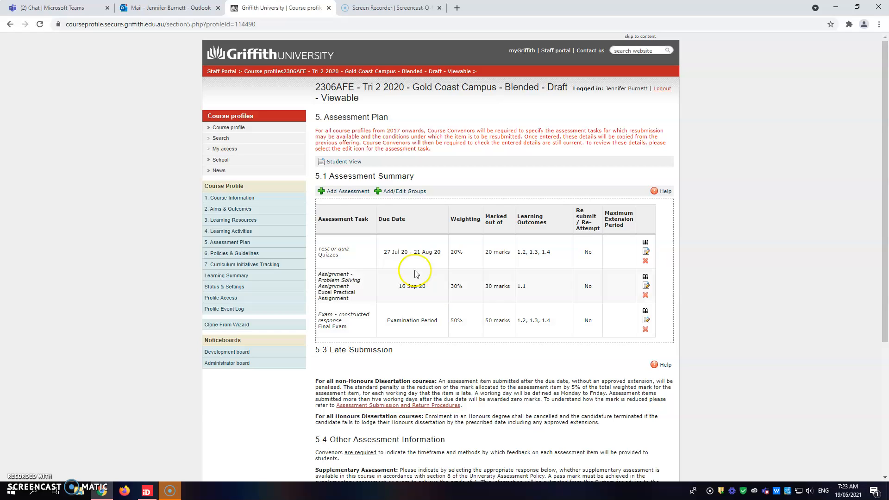
Add an assessment task of type Exam - constructed response and set it as a school based activity
left_click(349, 193)
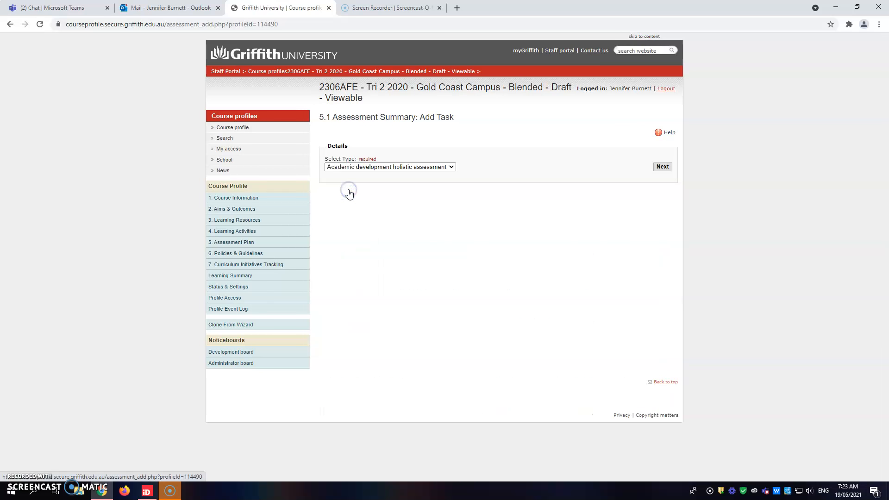
left_click(451, 166)
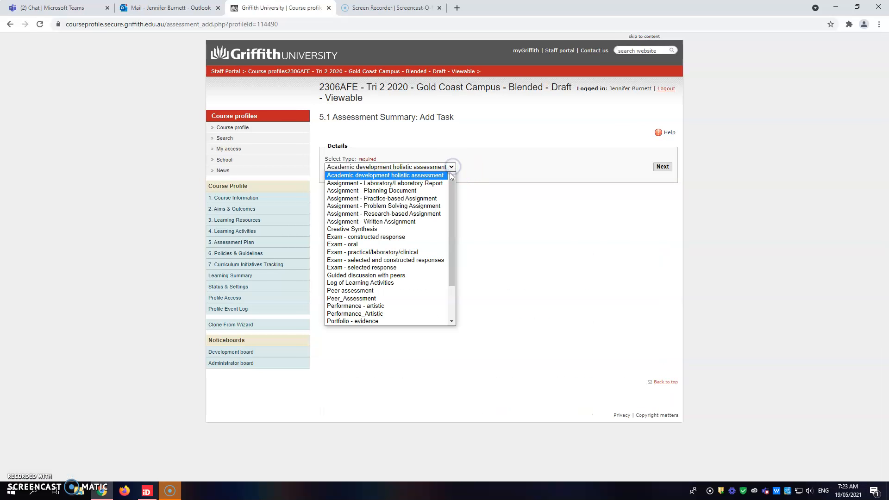
left_click(393, 238)
left_click(661, 169)
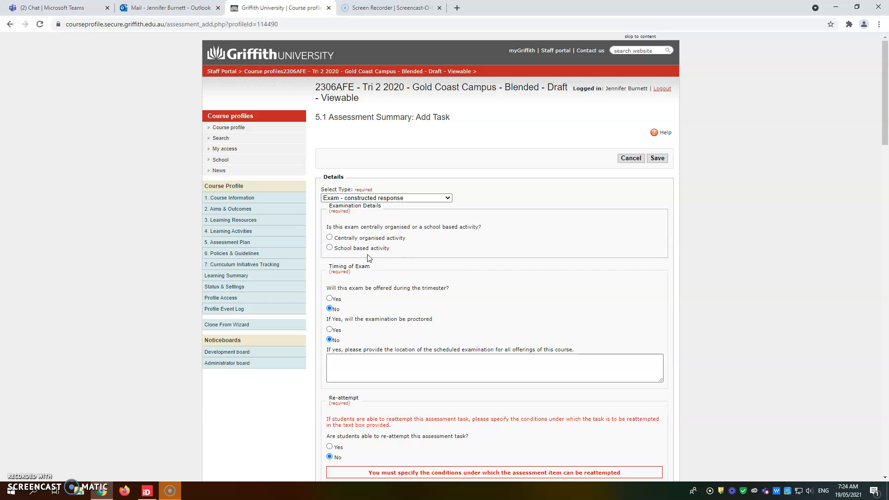
left_click(329, 247)
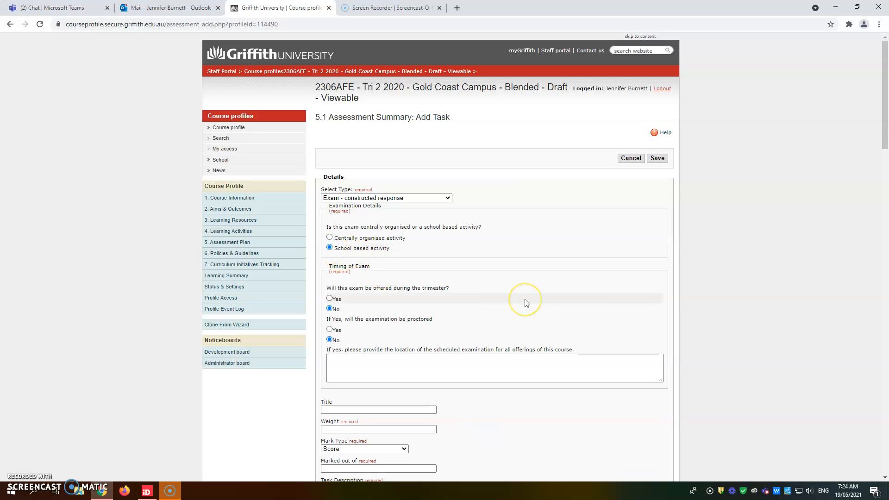
Set the exam's weight to 30 and its marks to 30, with "tba" as the task description
scroll(434, 274, "down", 2)
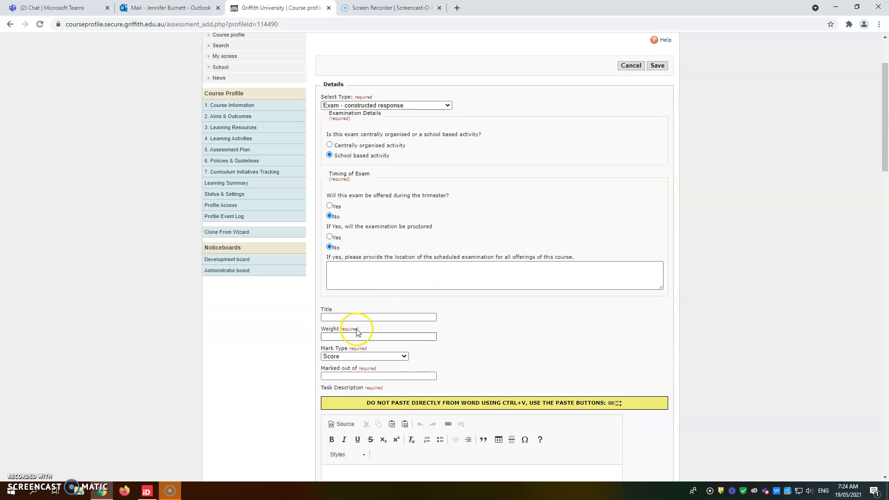
left_click(345, 338)
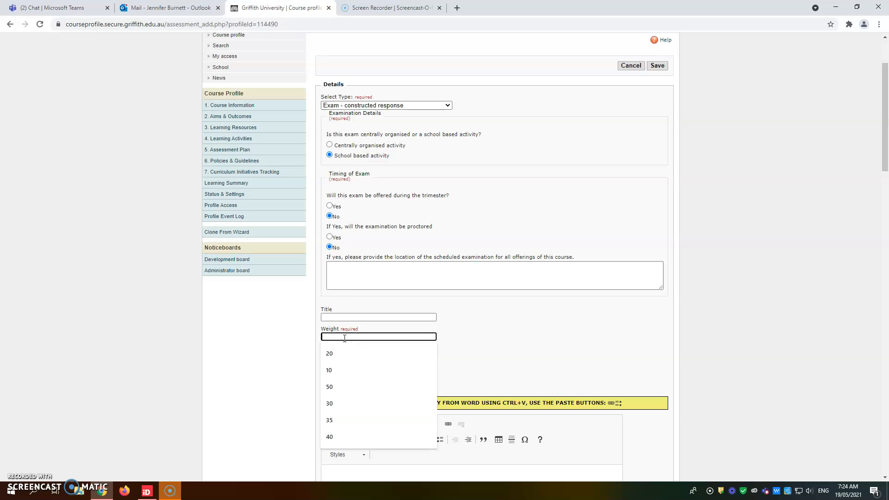
left_click(338, 376)
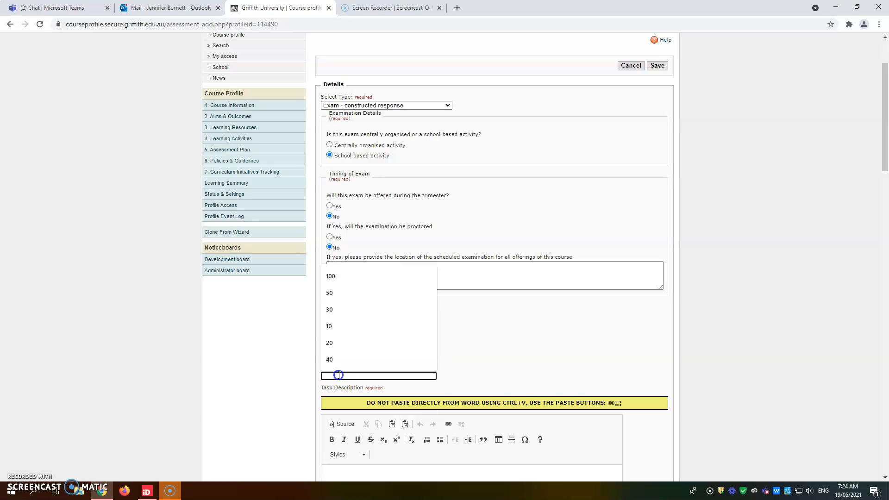
type("30")
scroll(341, 372, "down", 4)
left_click(347, 307)
type("tba")
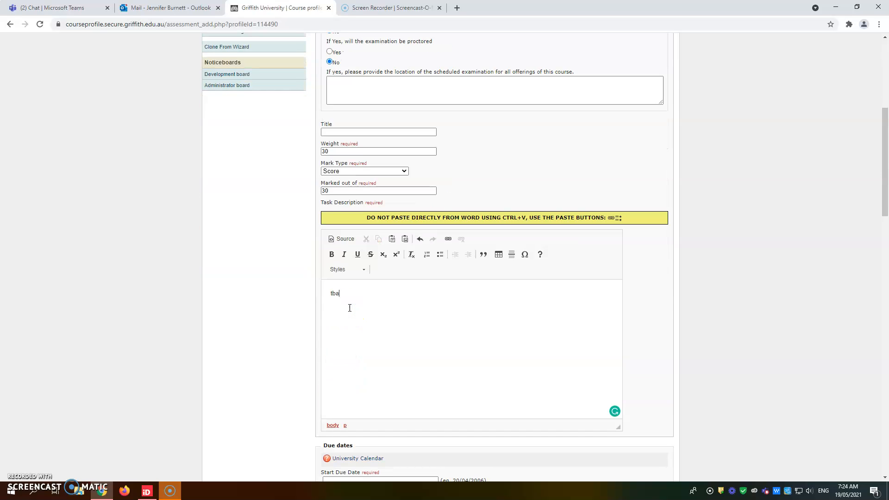
Set the exam's start due date to 21/10/2020 and its finish due date to 23/10/2020
scroll(350, 308, "down", 4)
left_click(346, 295)
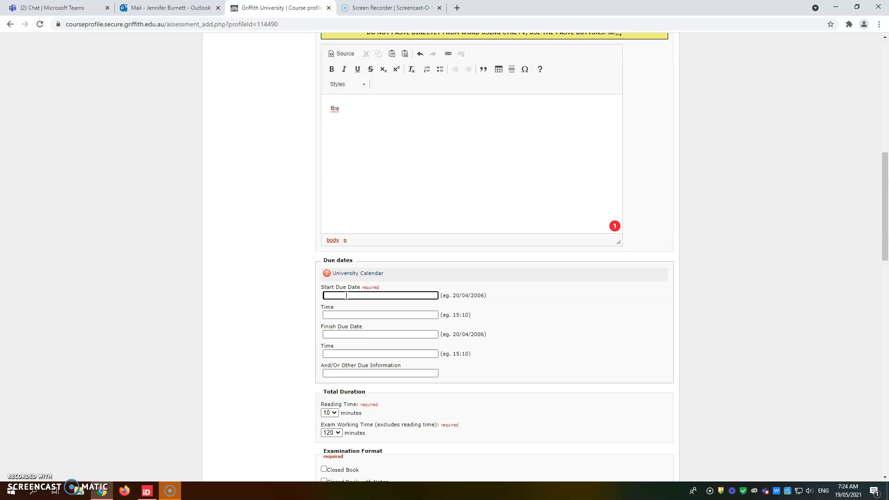
type("21/10/2020")
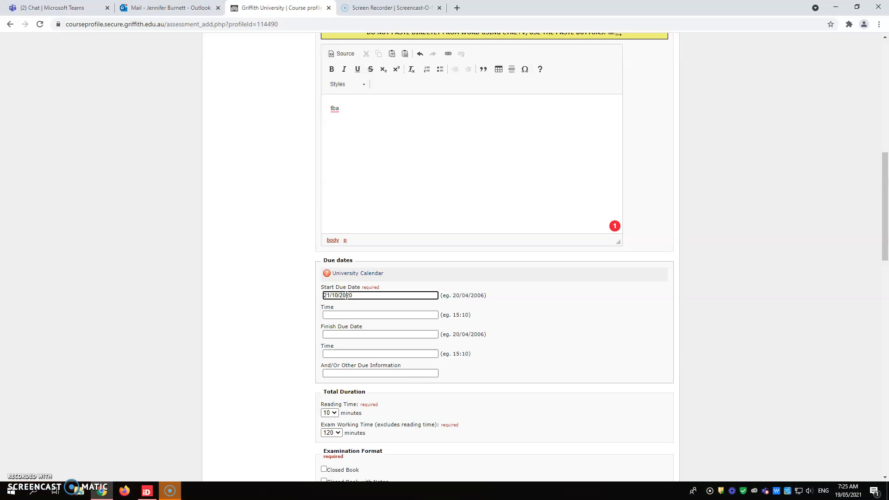
scroll(347, 296, "down", 1)
scroll(346, 299, "up", 8)
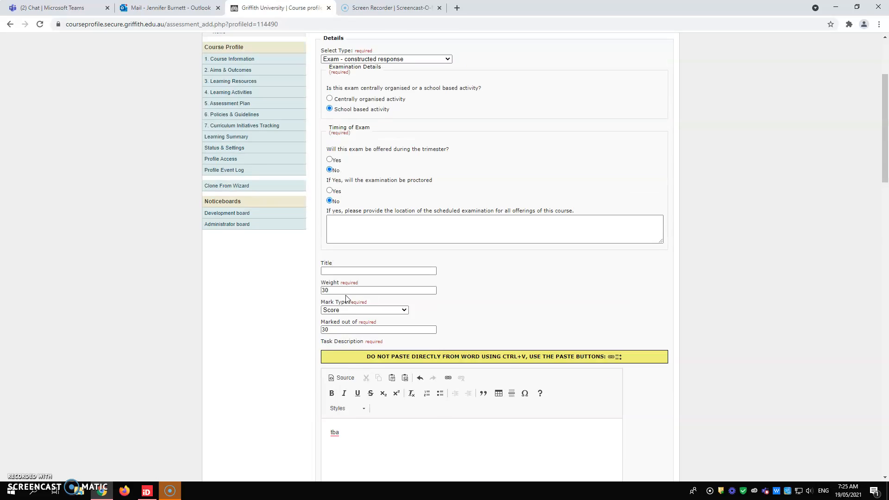
scroll(346, 299, "up", 3)
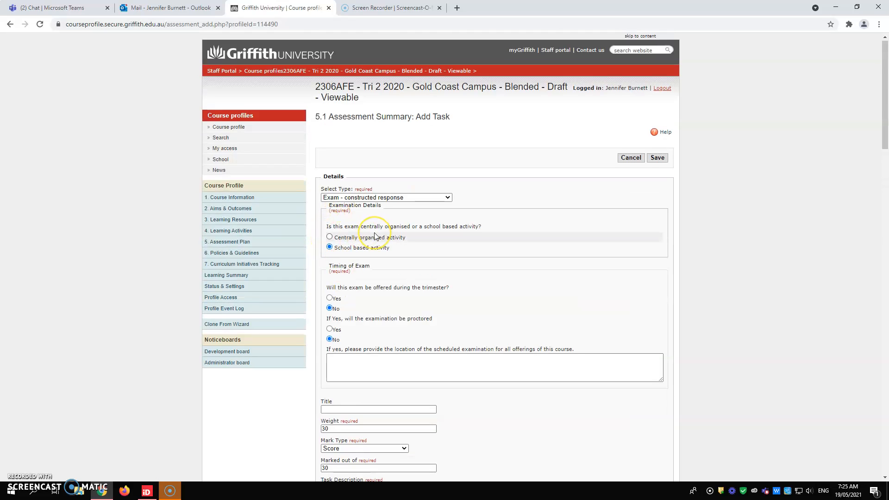
scroll(375, 237, "down", 13)
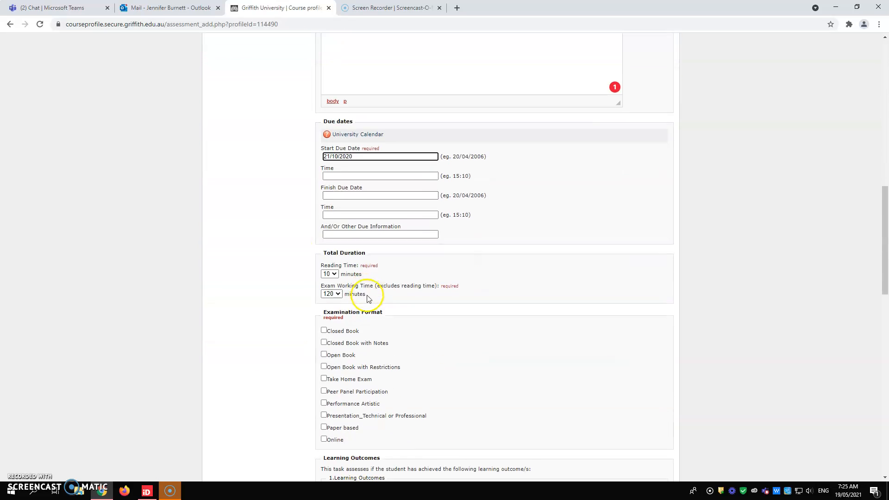
scroll(368, 298, "down", 9)
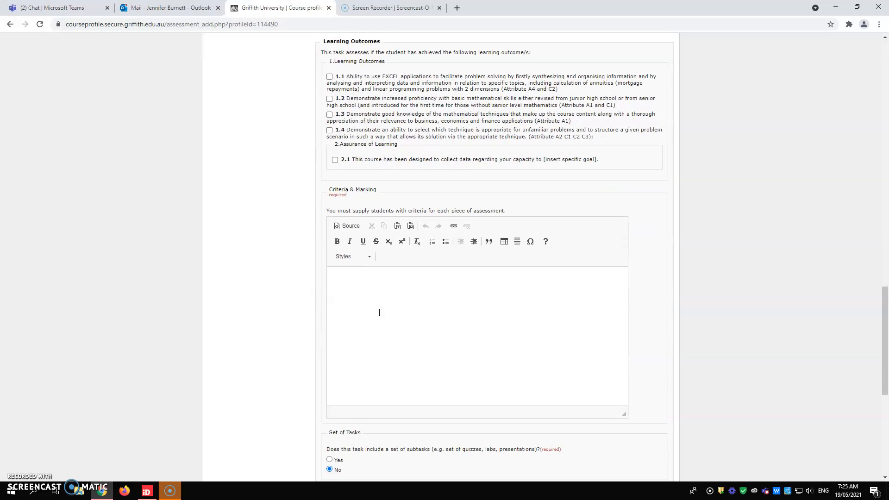
scroll(379, 312, "up", 6)
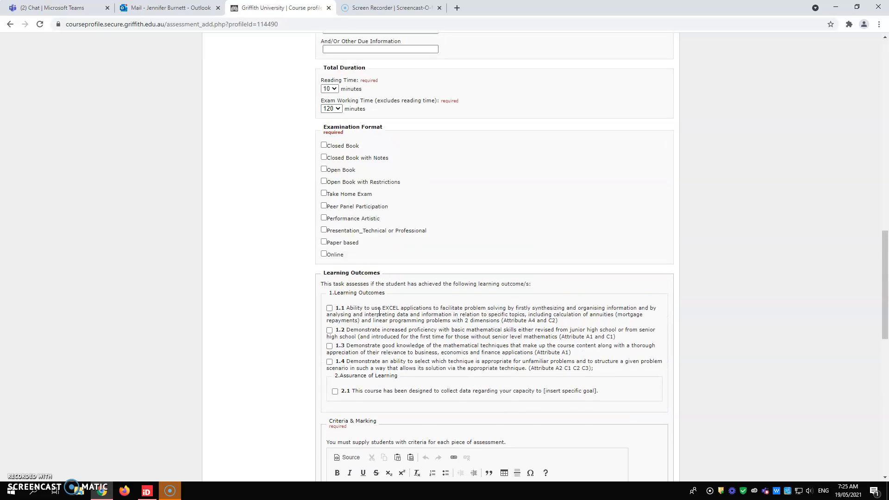
scroll(379, 312, "up", 2)
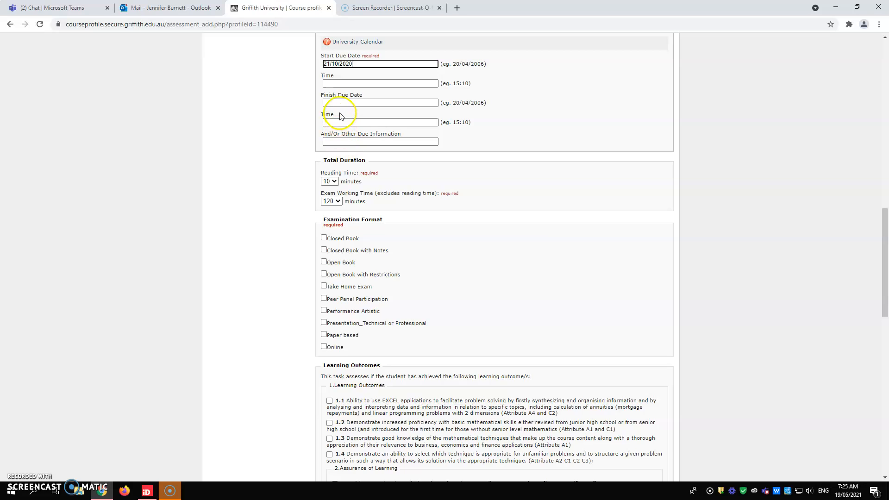
left_click(340, 102)
type("23")
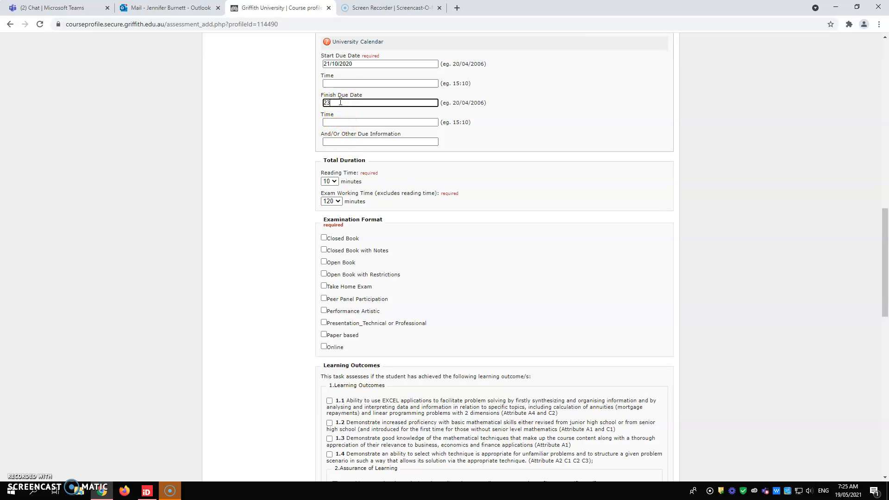
type("/10/2020")
Select Open Book as the examination format
scroll(334, 115, "down", 1)
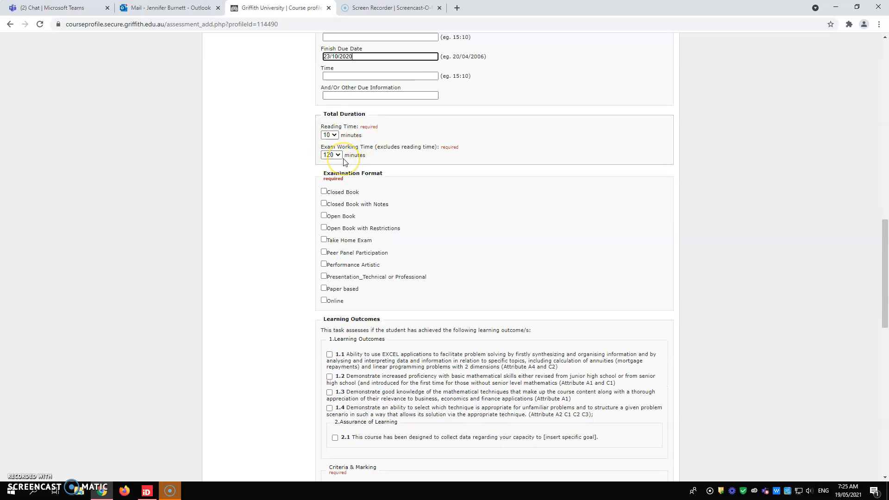
left_click(338, 148)
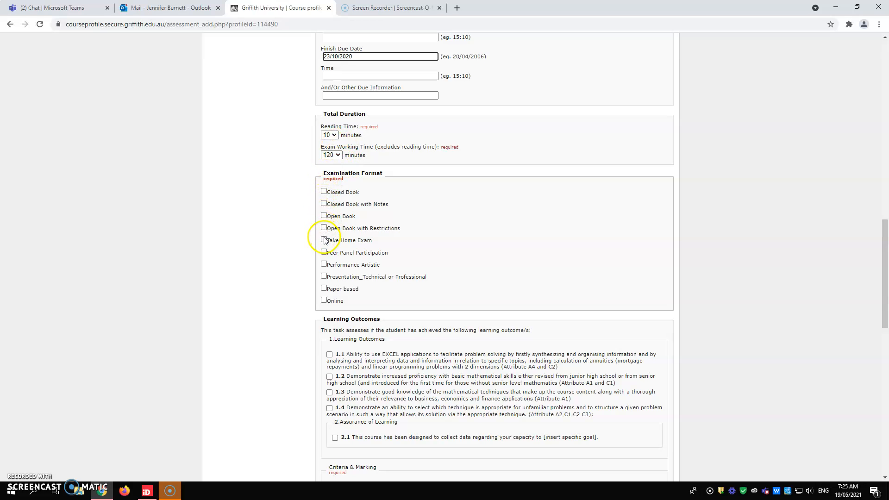
left_click(324, 215)
scroll(426, 202, "down", 1)
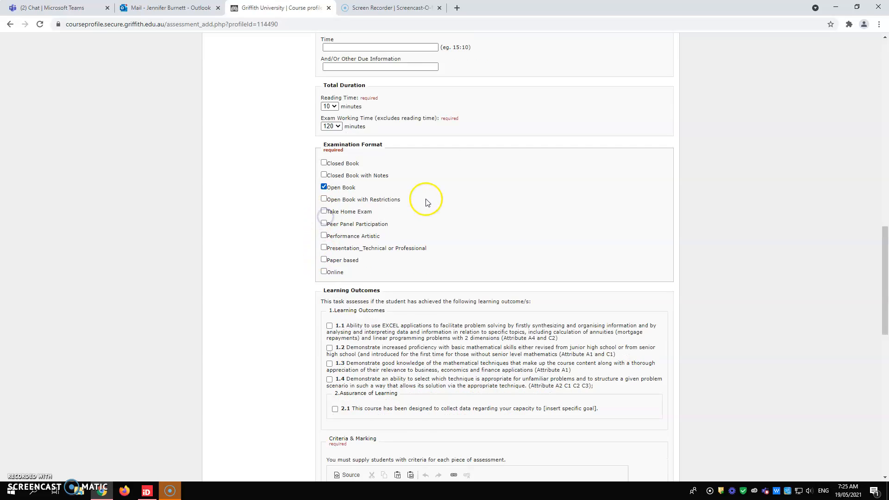
Mark learning outcomes 1.1, 1.2, 1.3 and 1.4 as assessed by this exam task
scroll(426, 202, "down", 2)
left_click(329, 261)
left_click(329, 283)
left_click(329, 299)
left_click(329, 315)
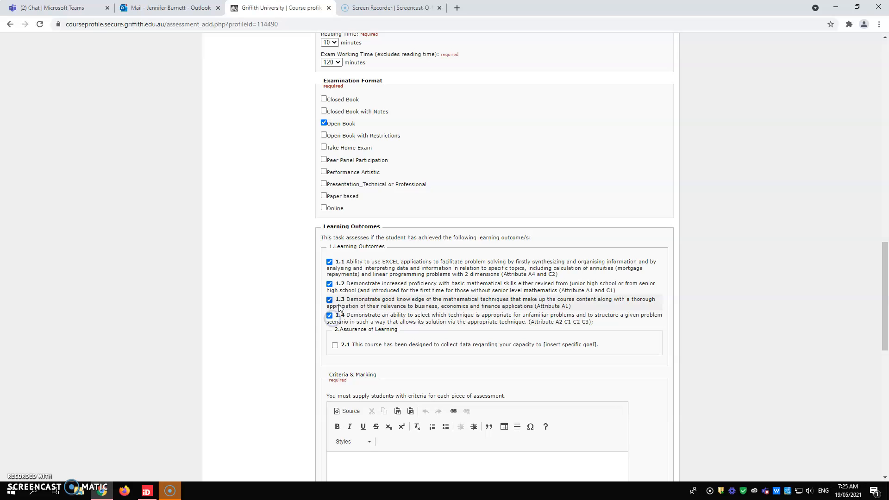
Enter "tba" as the exam's criteria and marking text
scroll(339, 308, "down", 4)
left_click(353, 290)
type("tba")
left_click(416, 359)
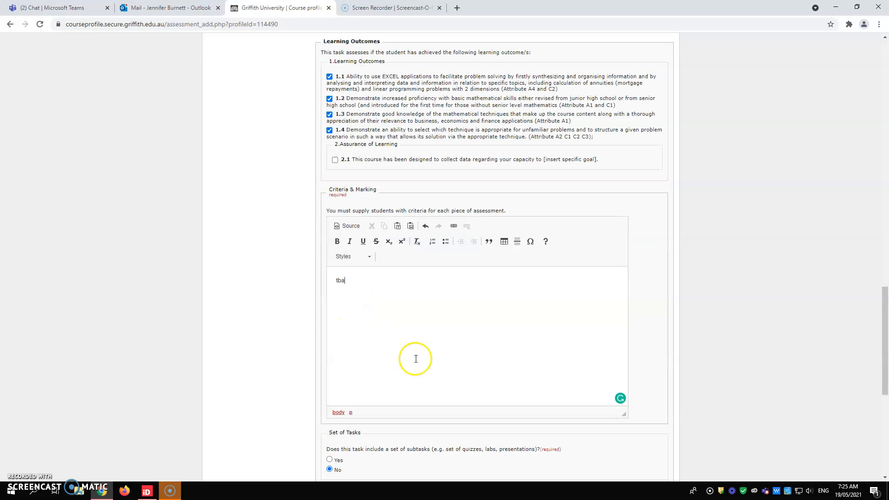
Give the exam a mandatory pass component that requires a minimum percentage mark of 20%
scroll(427, 360, "down", 3)
scroll(427, 358, "down", 2)
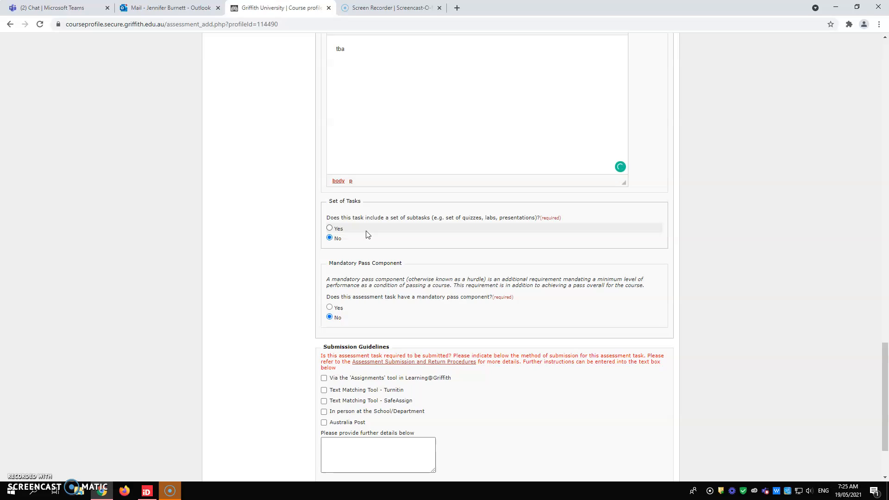
left_click(429, 235)
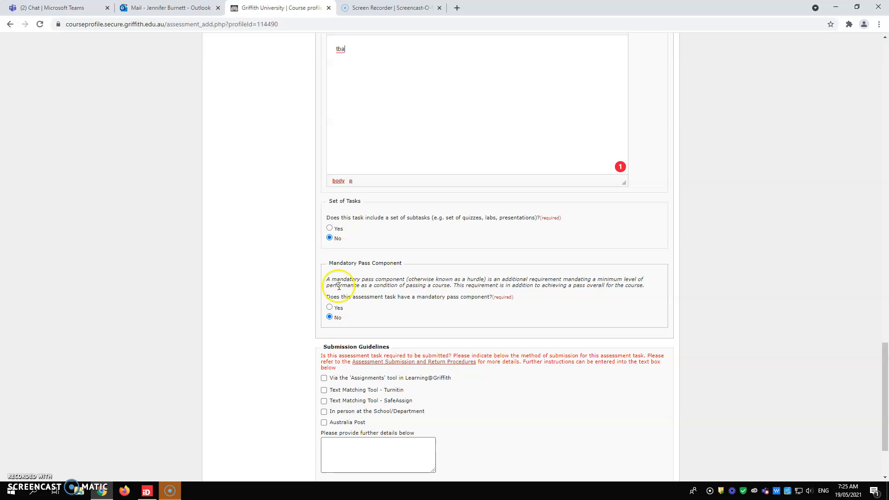
left_click(330, 307)
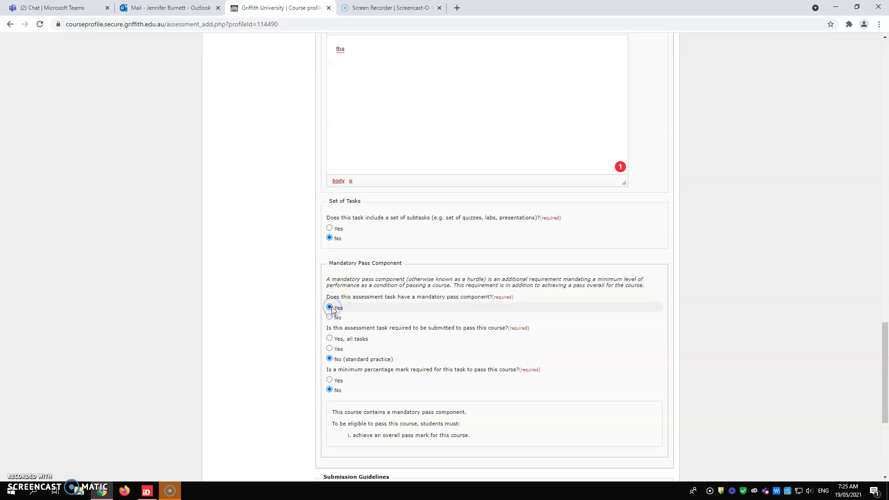
scroll(331, 310, "down", 2)
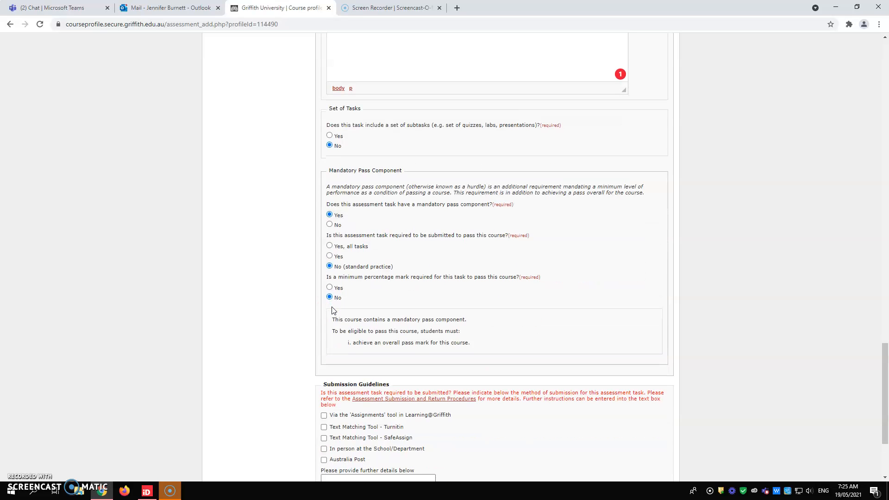
left_click(347, 307)
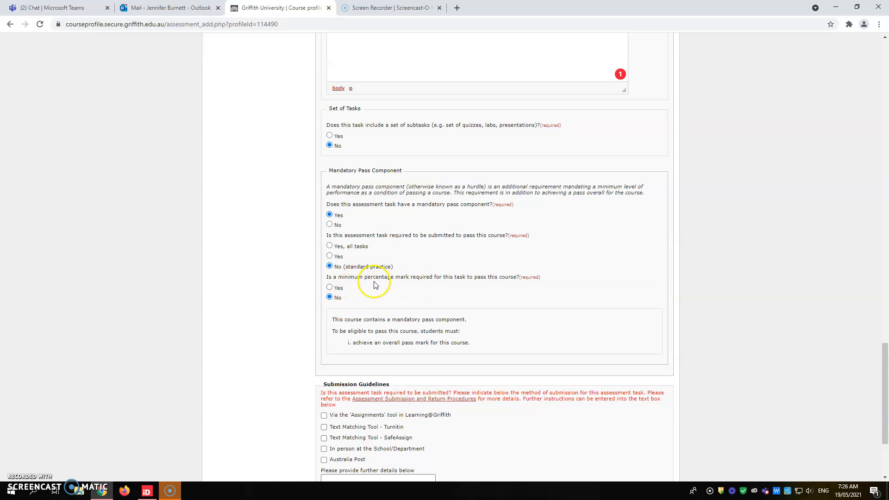
left_click(329, 287)
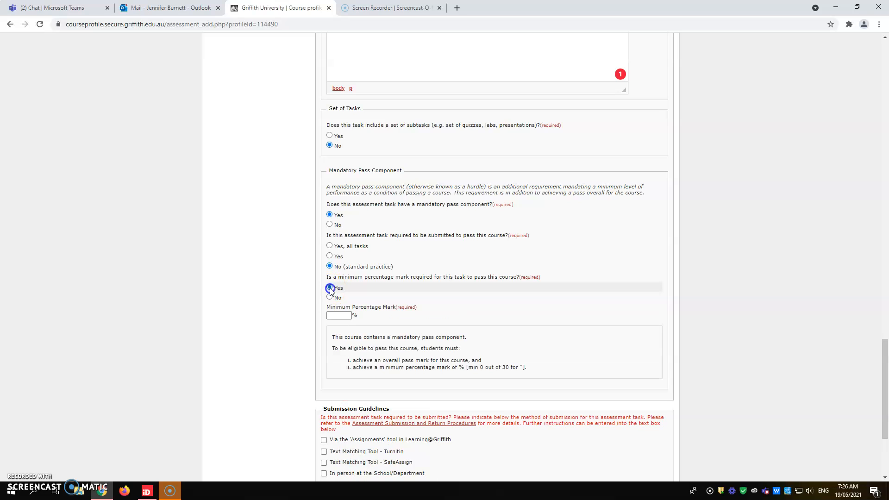
left_click(332, 316)
type("20")
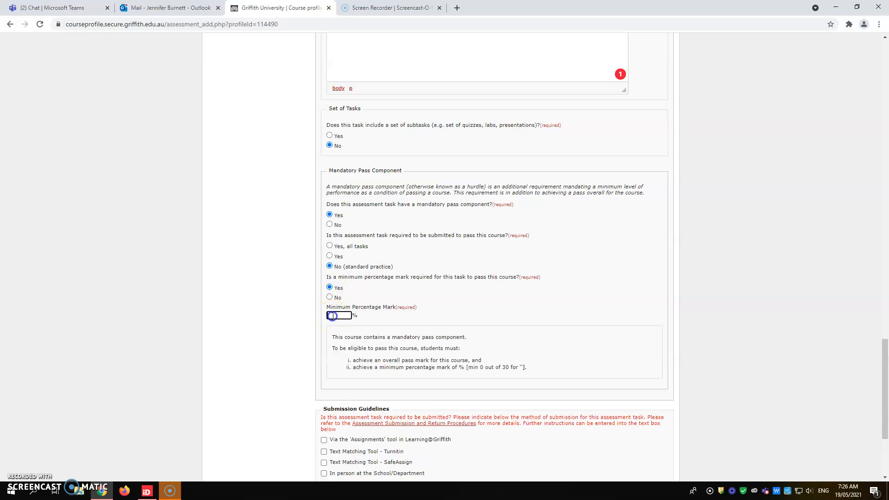
left_click(337, 315)
Try to save the new exam assessment task
scroll(337, 317, "down", 1)
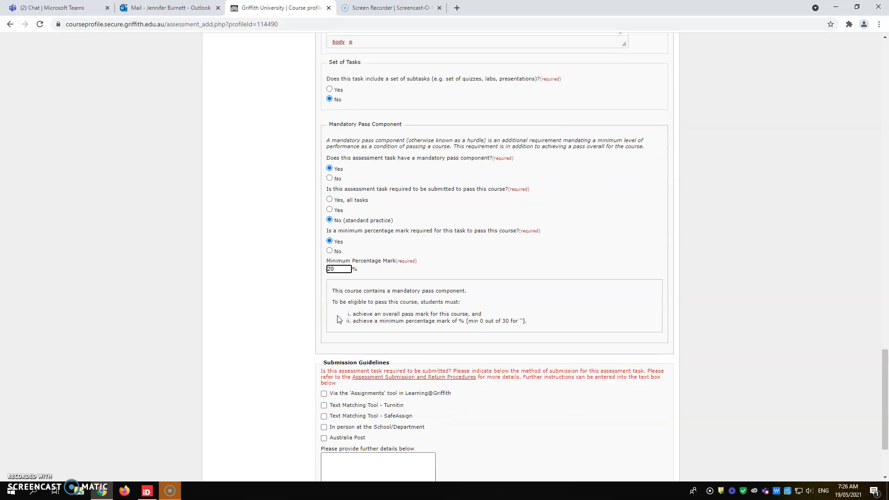
scroll(337, 318, "down", 1)
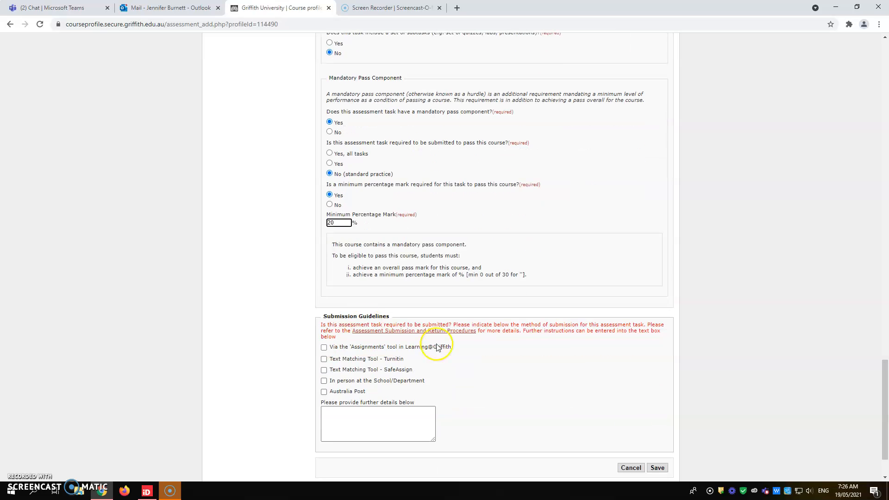
left_click(659, 468)
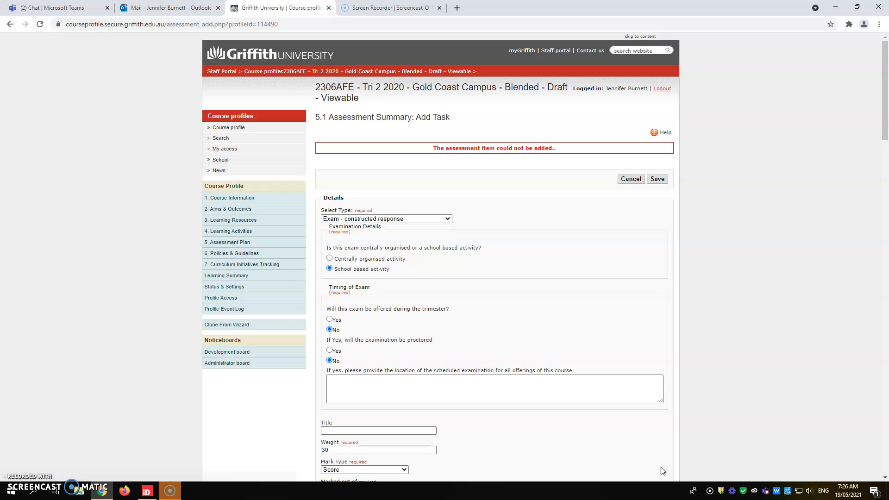
Title the constructed response exam "Final Exam" and save it as a new assessment task
left_click(529, 251)
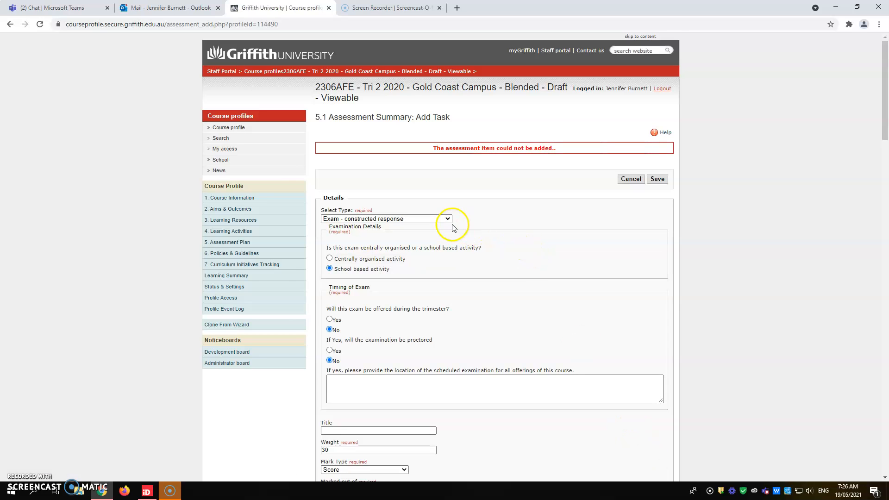
scroll(448, 225, "down", 3)
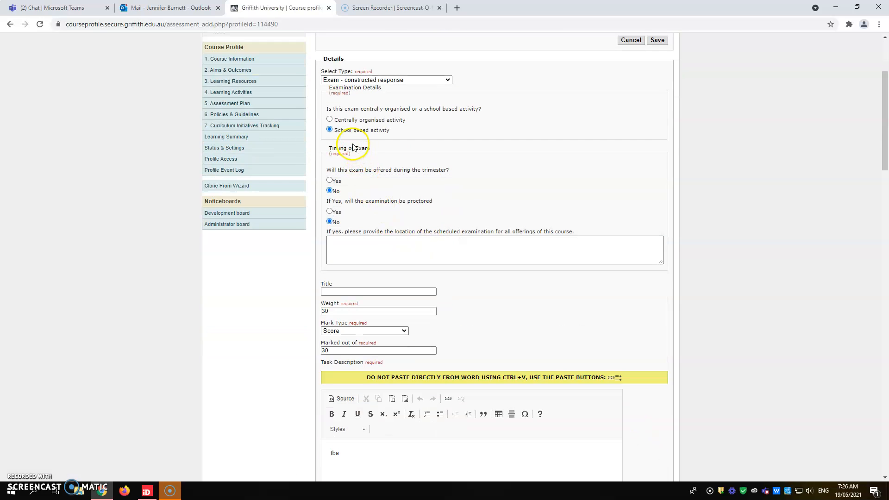
scroll(361, 185, "down", 2)
left_click(337, 200)
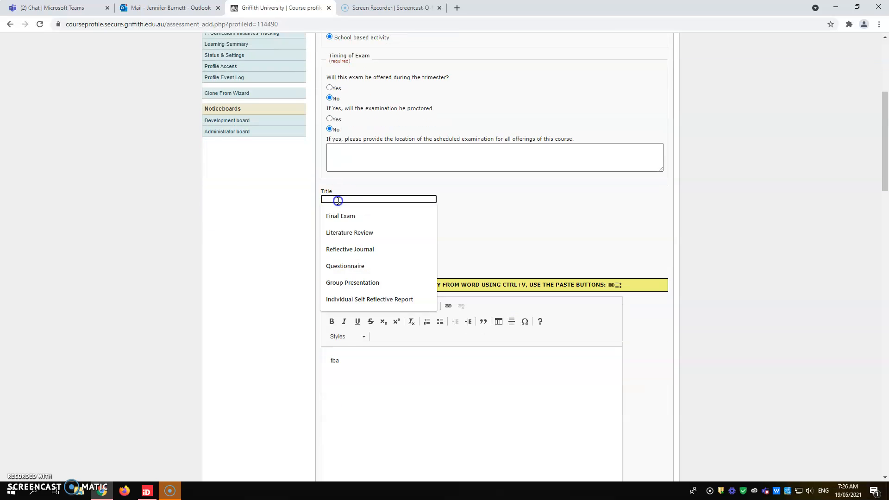
left_click(346, 217)
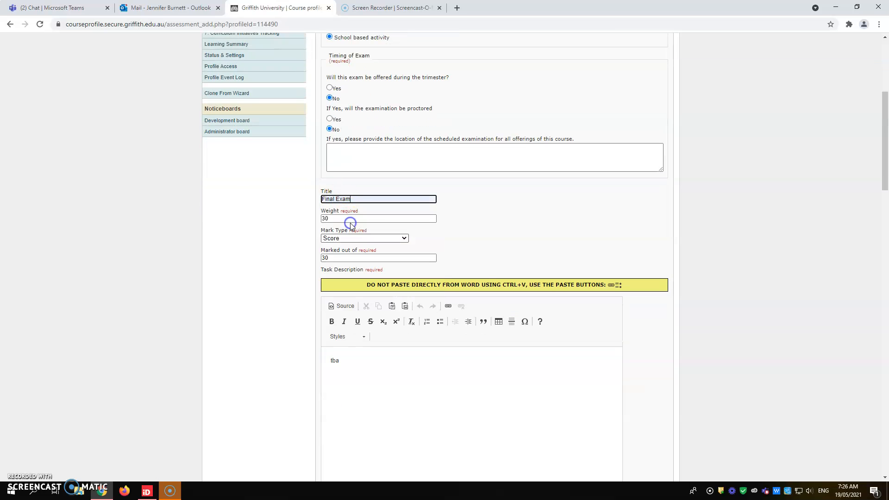
scroll(648, 343, "down", 15)
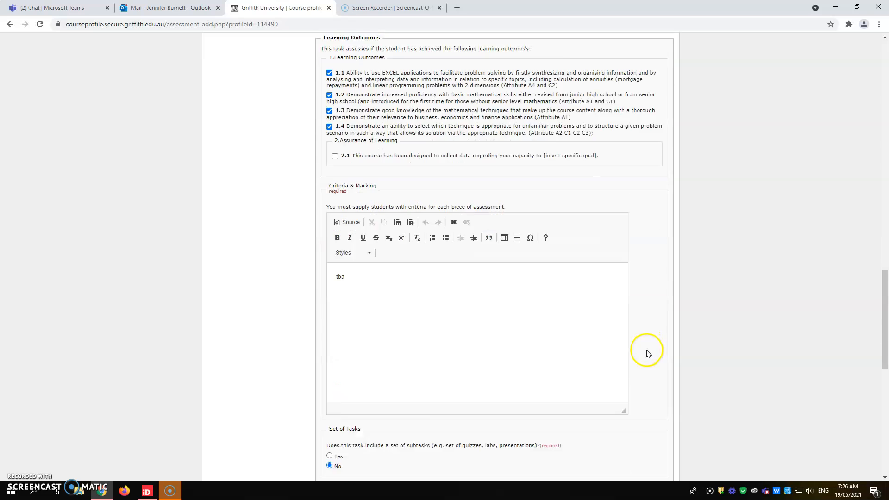
scroll(647, 353, "down", 10)
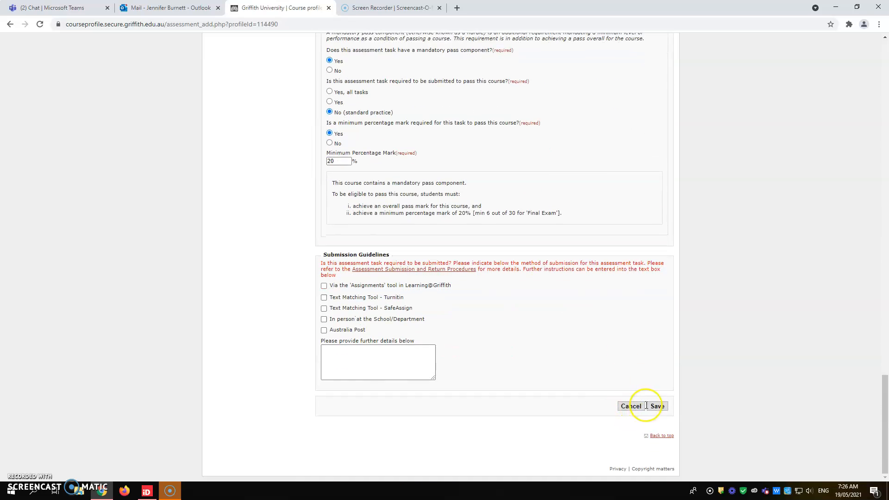
left_click(657, 406)
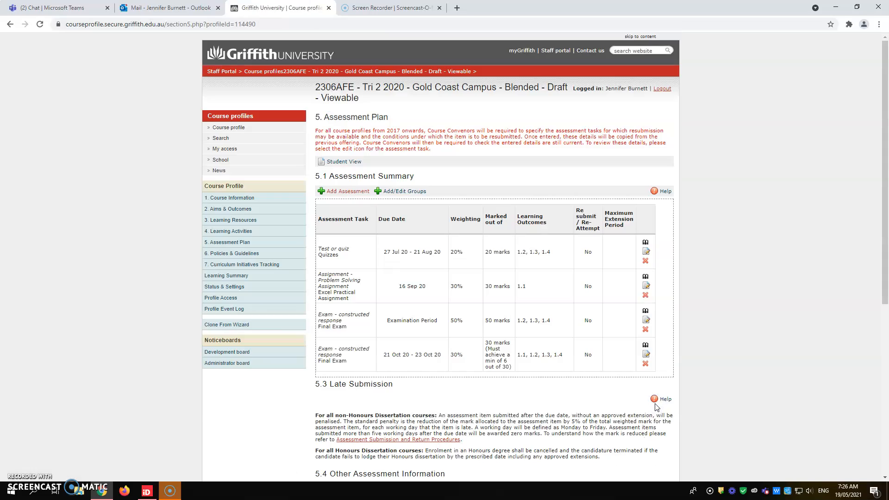
Delete the 30% Final Exam task due 21 Oct 20 - 23 Oct 20 from the assessment summary
left_click(565, 354)
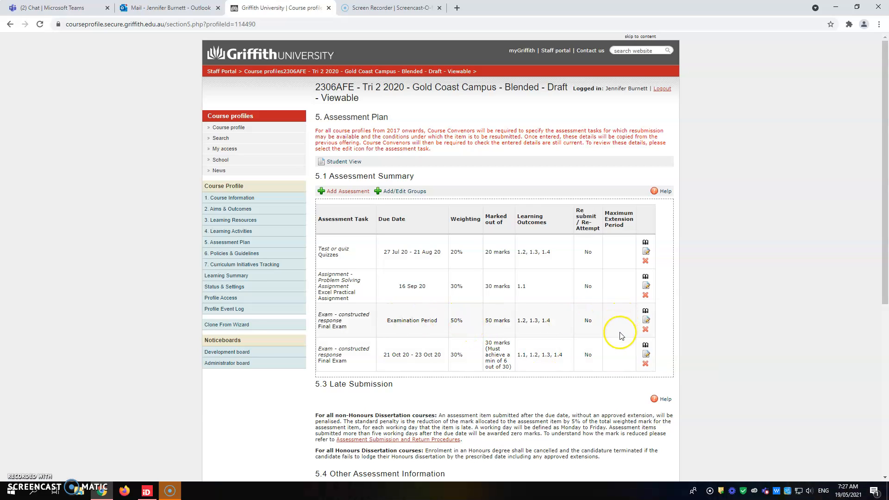
left_click(646, 364)
left_click(488, 78)
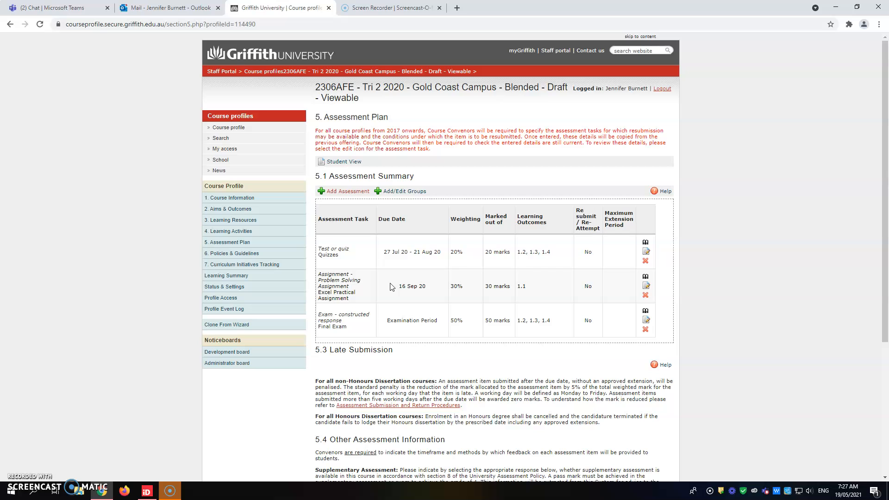
Review the course's learning outcomes in the Aims & Outcomes section, including the Assurance of Learning group
left_click(248, 212)
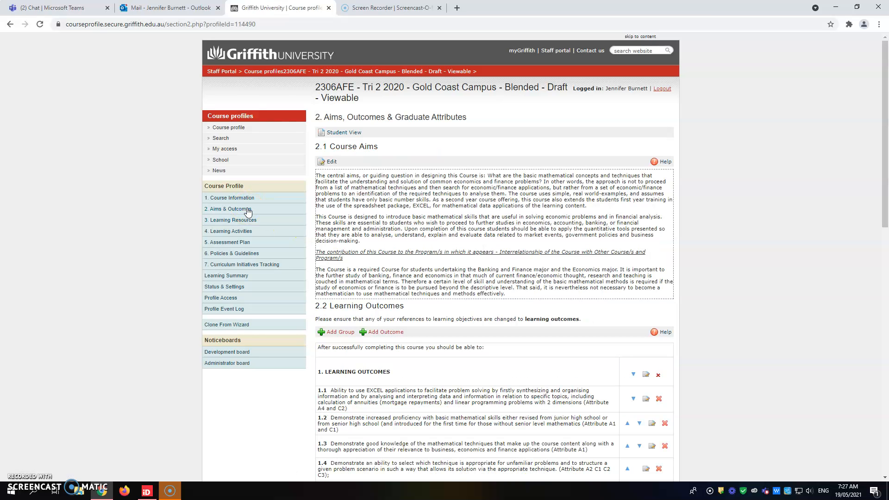
scroll(248, 211, "down", 3)
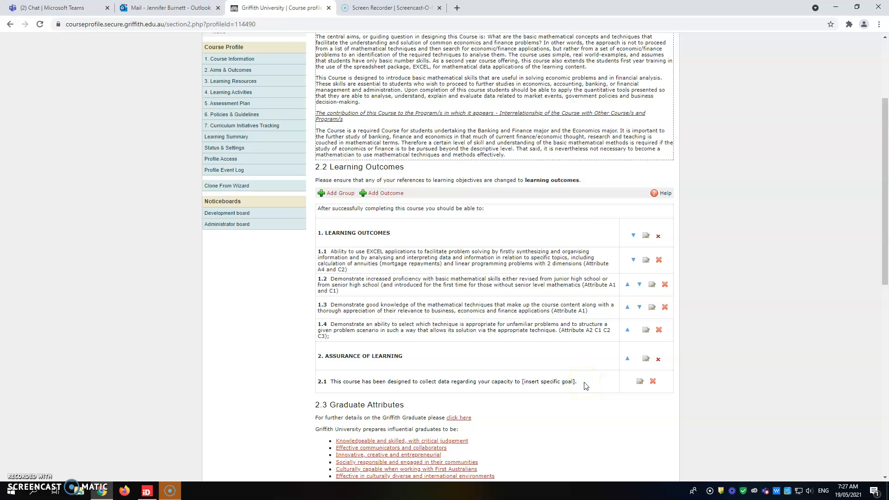
scroll(585, 386, "up", 3)
Mark Assurance of Learning outcome 2.1 as assessed by the Excel Practical Assignment in the assessment plan and save the task
left_click(230, 243)
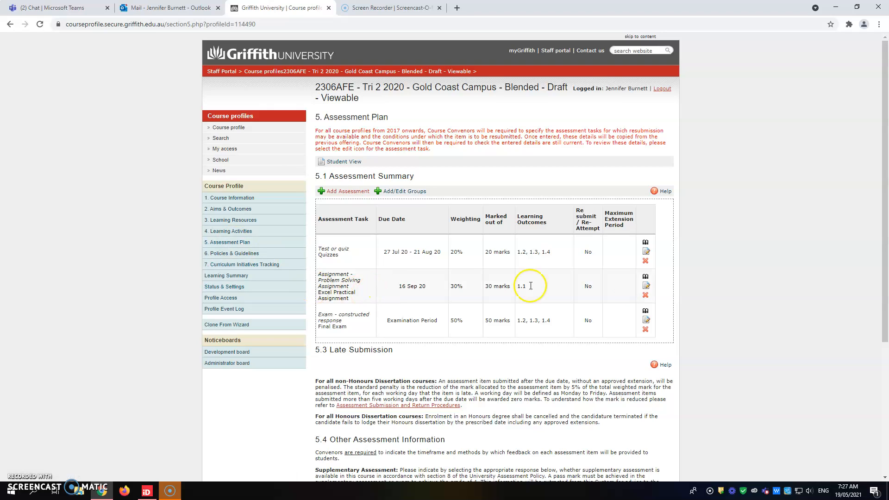
left_click(646, 286)
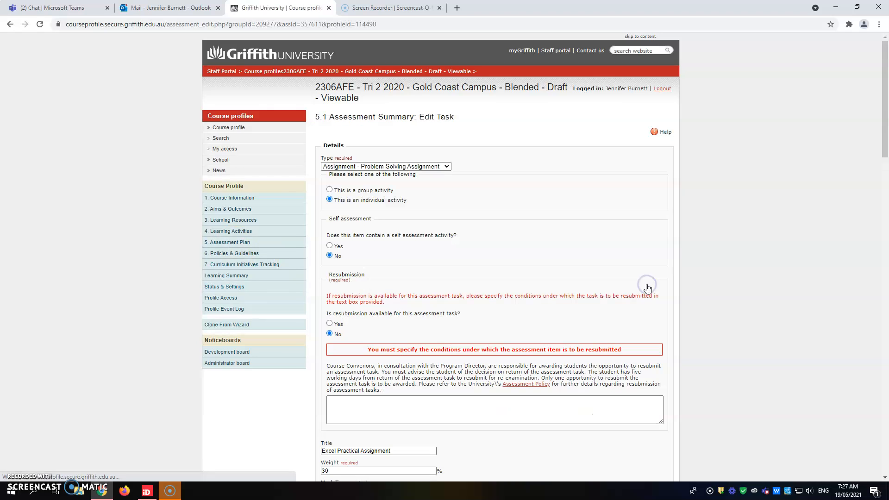
scroll(621, 243, "down", 1)
scroll(621, 244, "down", 8)
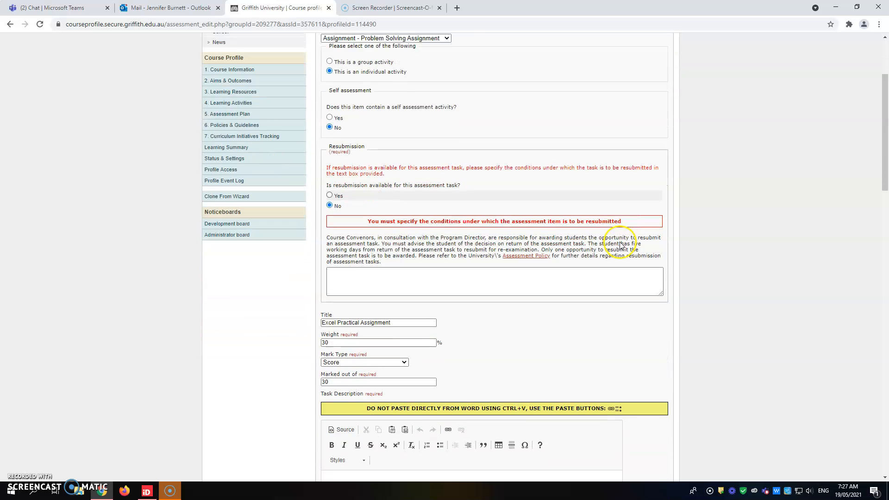
scroll(621, 244, "down", 5)
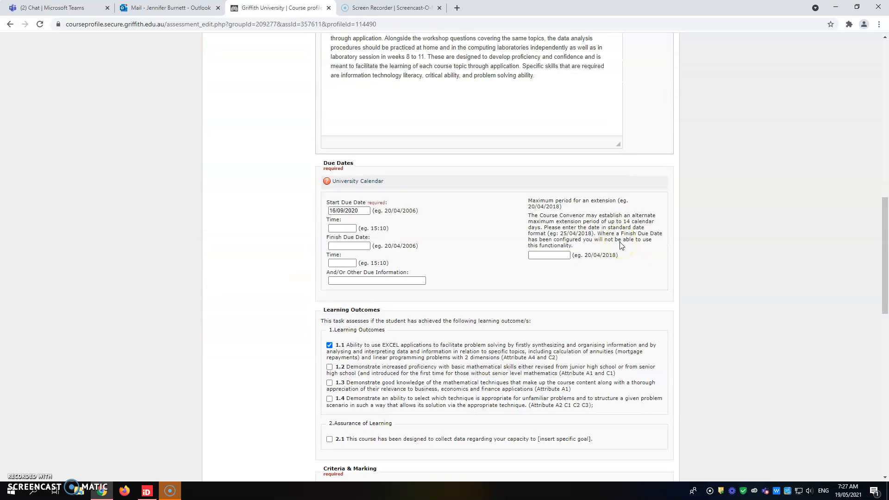
left_click(330, 347)
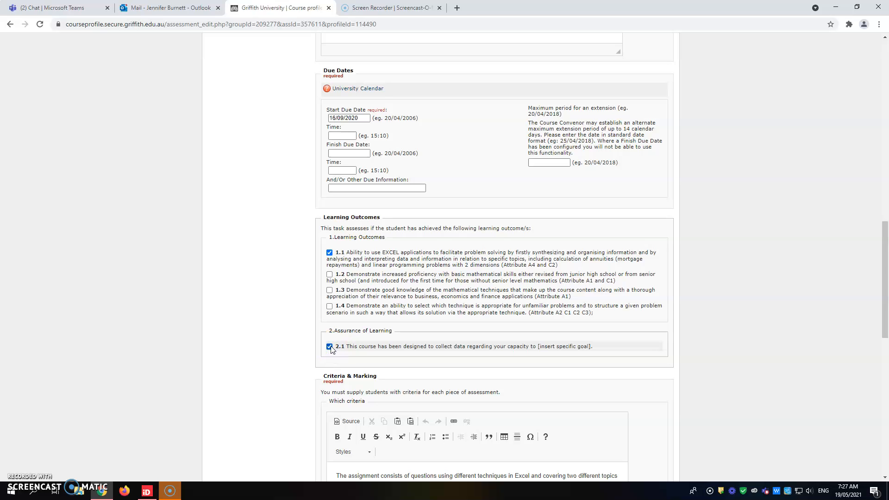
scroll(433, 359, "down", 11)
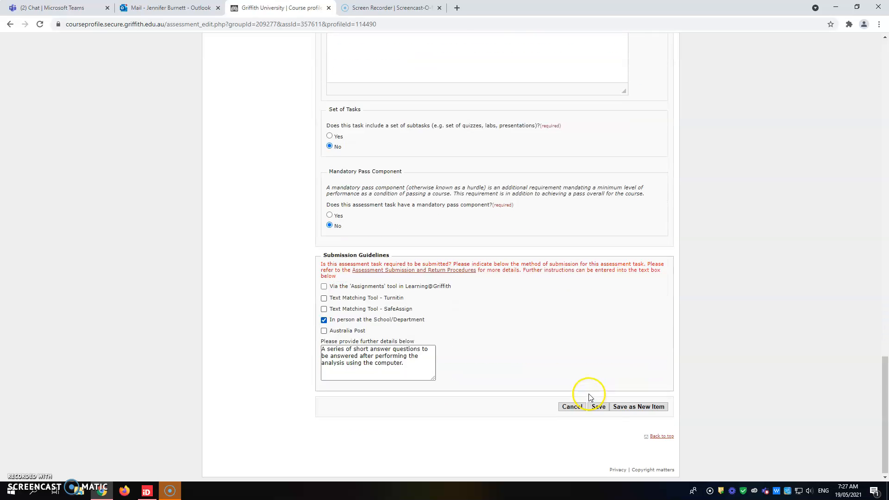
left_click(599, 406)
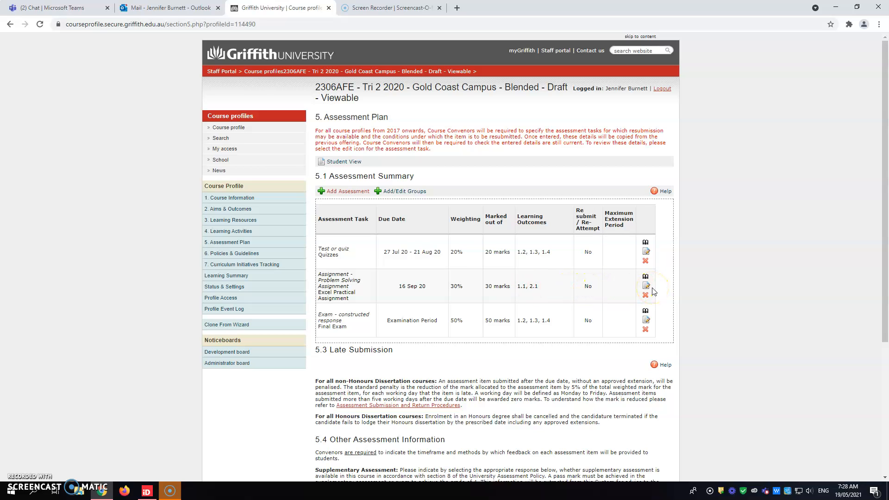
Set the availability of supplementary assessment in this course to No under Other Assessment Information
scroll(650, 290, "down", 4)
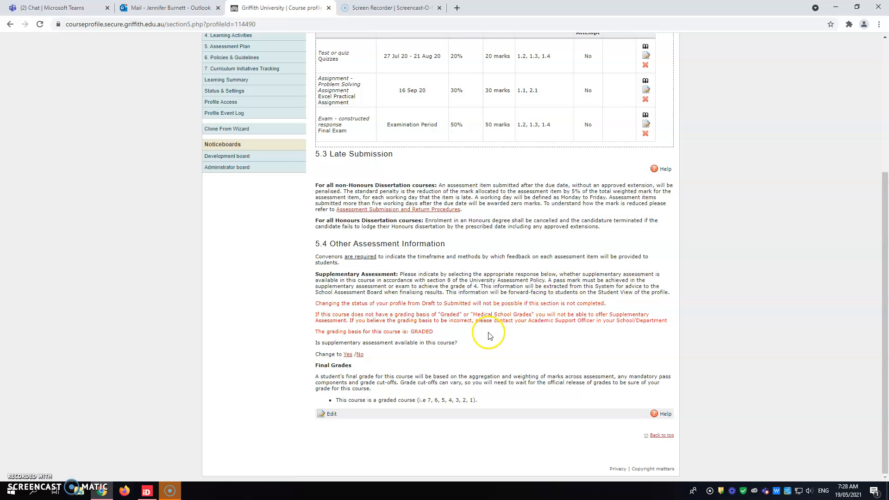
left_click(359, 354)
scroll(461, 357, "up", 3)
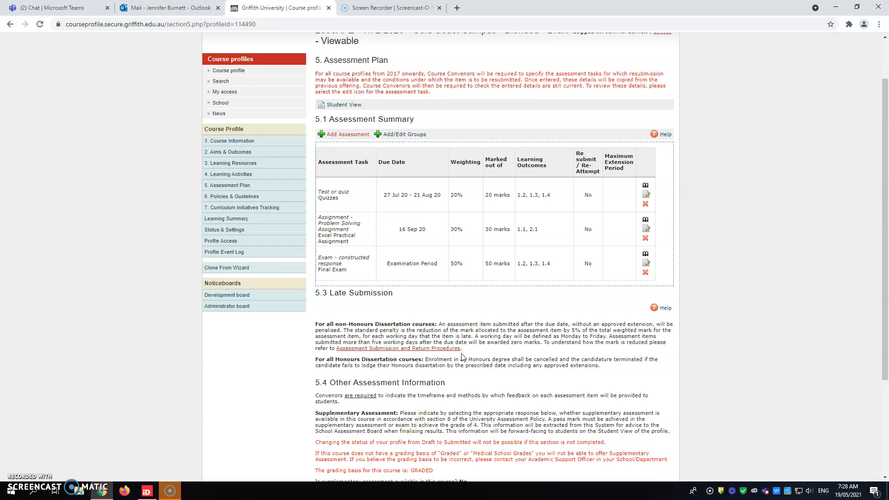
left_click(480, 302)
scroll(480, 302, "down", 2)
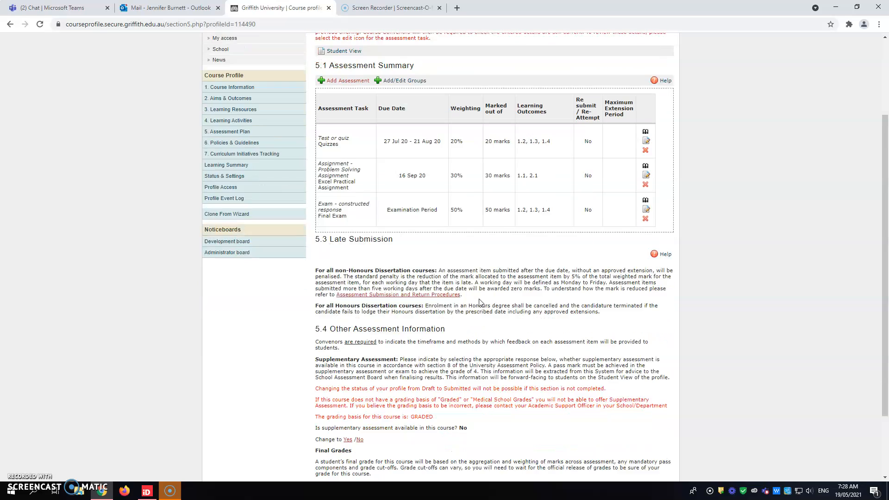